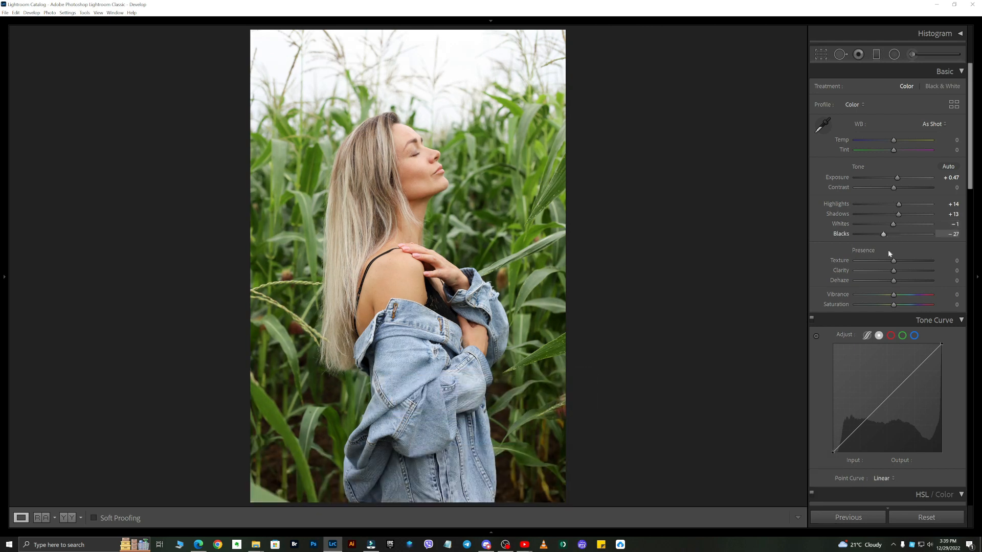
Step: Set the HSL hue values to Red +18, Orange -6, Yellow +29, Green -35, Aqua +11 and Blue +4
scroll(890, 256, "down", 6)
left_click(825, 194)
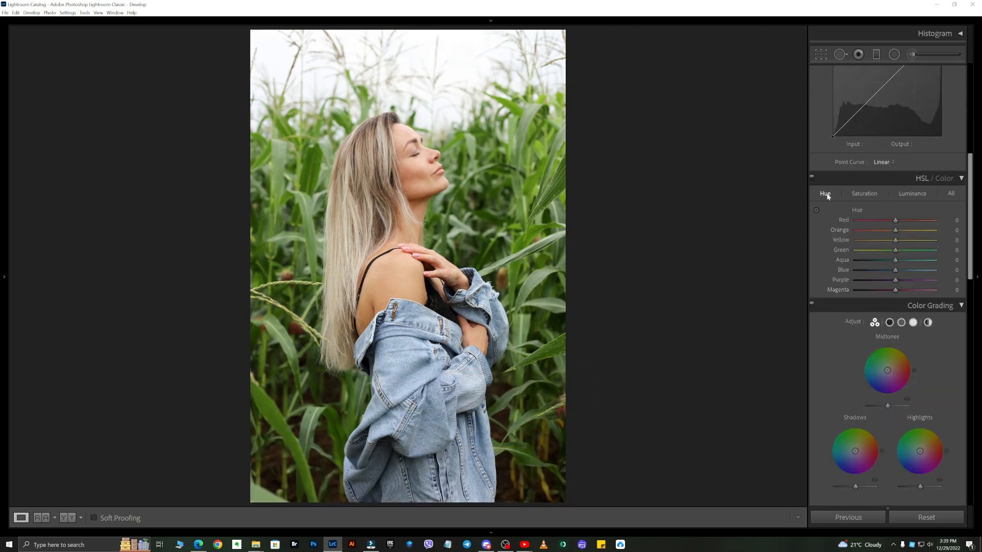
left_click_drag(896, 221, 897, 270)
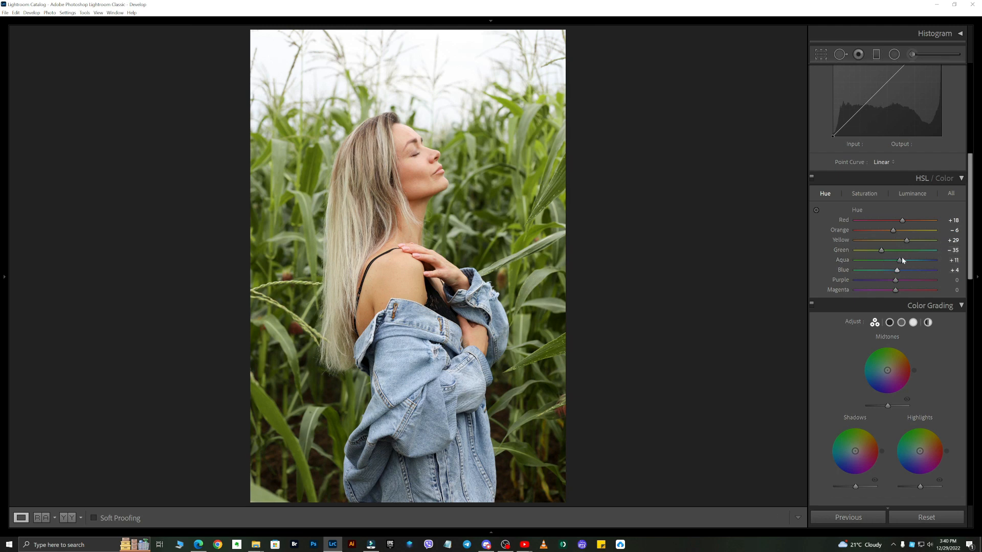
Step: Set HSL saturation to Red -20, Orange -4, Yellow -45, Green -46, and luminance to Orange +11, Yellow -16, Green -22
left_click(882, 198)
left_click_drag(896, 230, 876, 250)
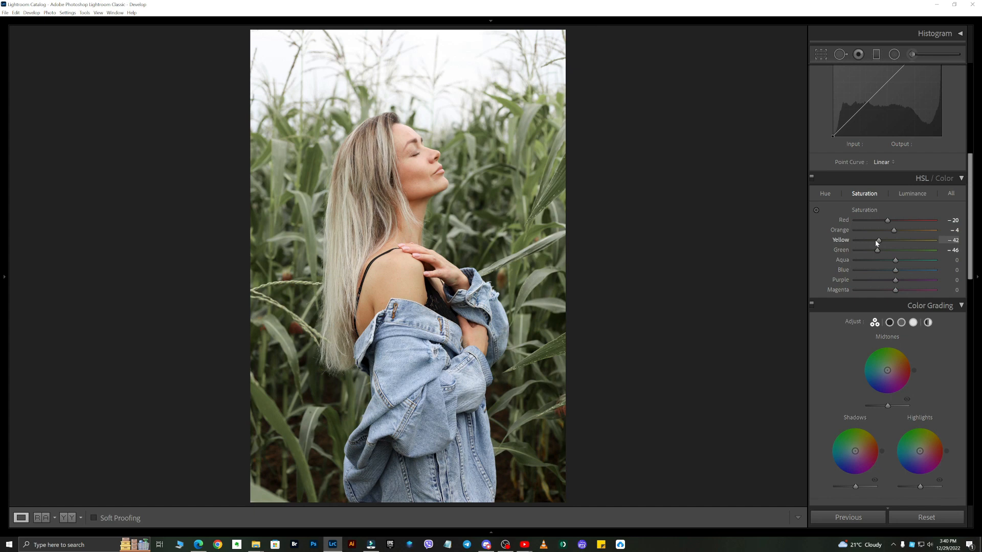
left_click(903, 196)
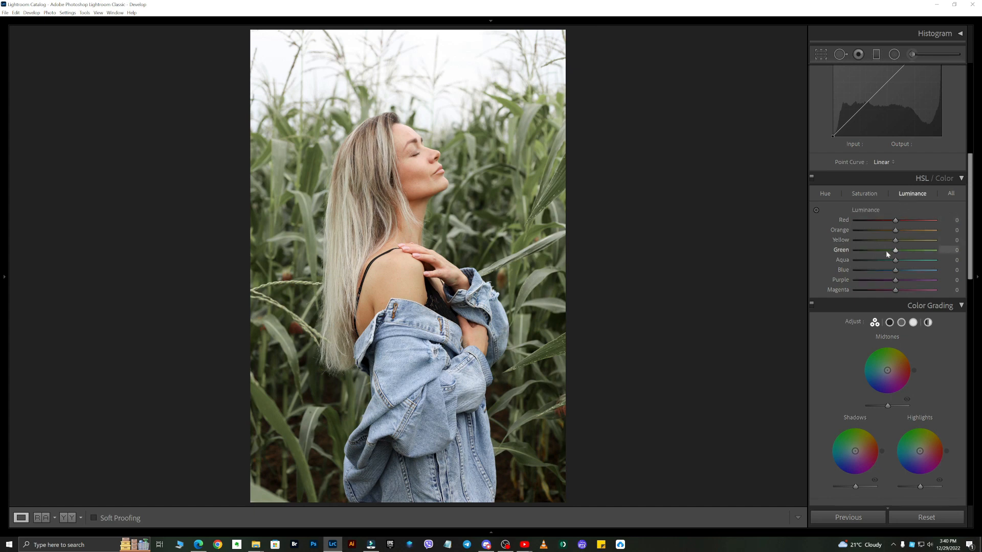
left_click_drag(885, 250, 906, 247)
Step: Calibrate Red Primary to hue +24, saturation +12; Green to hue +67, saturation +47; Blue to hue +9, saturation +17; and Shadows tint to -4
scroll(966, 275, "down", 10)
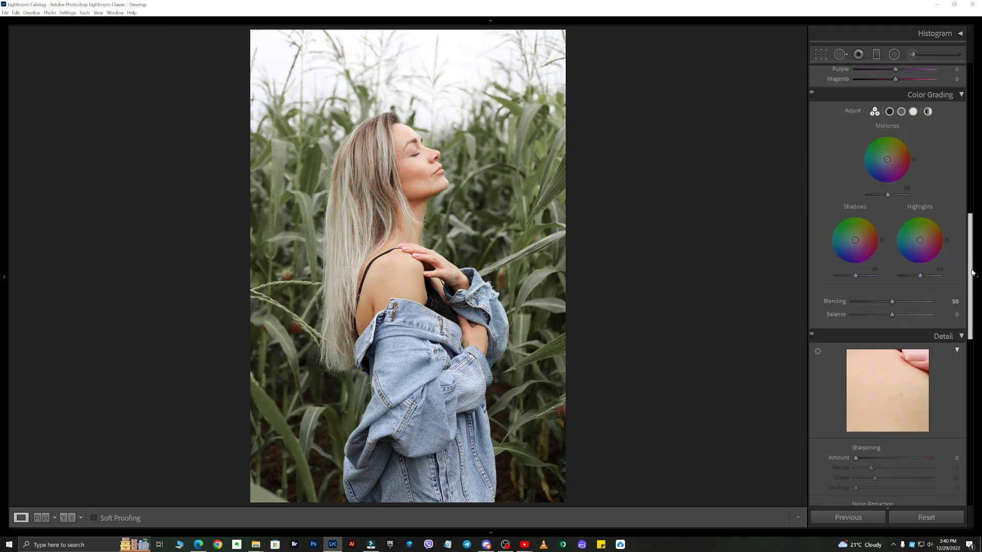
left_click_drag(893, 413, 895, 489)
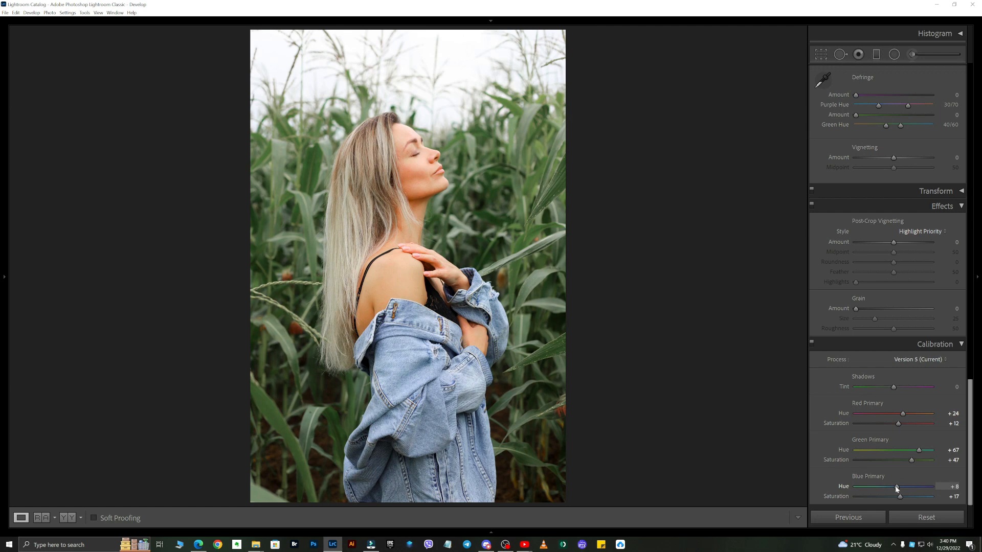
mouse_move(893, 388)
left_mouse_down()
mouse_move(905, 389)
mouse_move(892, 387)
left_mouse_up()
Step: Reduce the HSL orange saturation to -25 to mute the skin tones
scroll(891, 409, "up", 10)
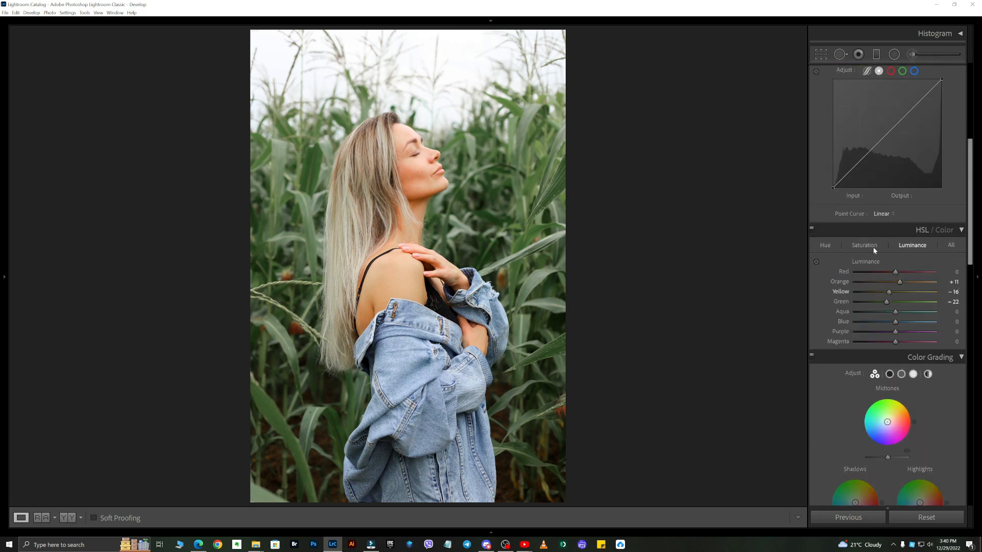
left_click(869, 247)
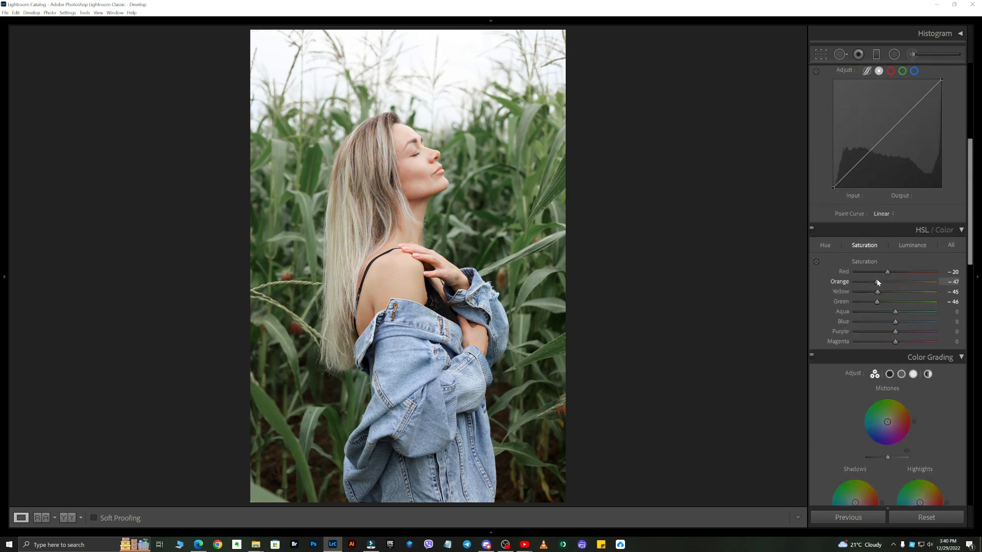
left_click_drag(878, 282, 885, 282)
Step: Shape the main tone curve into a faded S with raised blacks, lowered whites and a midtone point at input 94, output 95
scroll(893, 280, "up", 5)
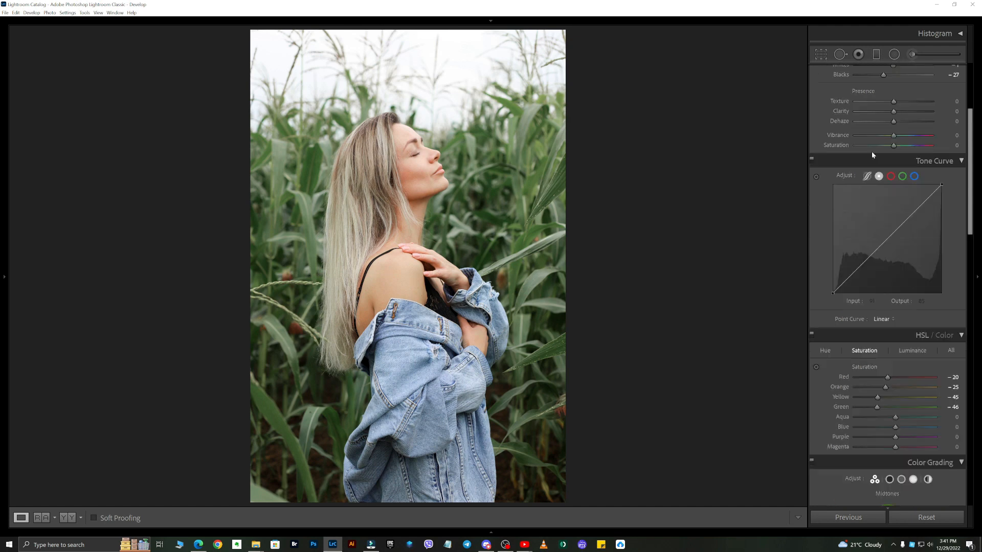
left_click_drag(833, 398, 944, 293)
left_click(913, 316)
left_click_drag(886, 344, 873, 356)
left_click(874, 355)
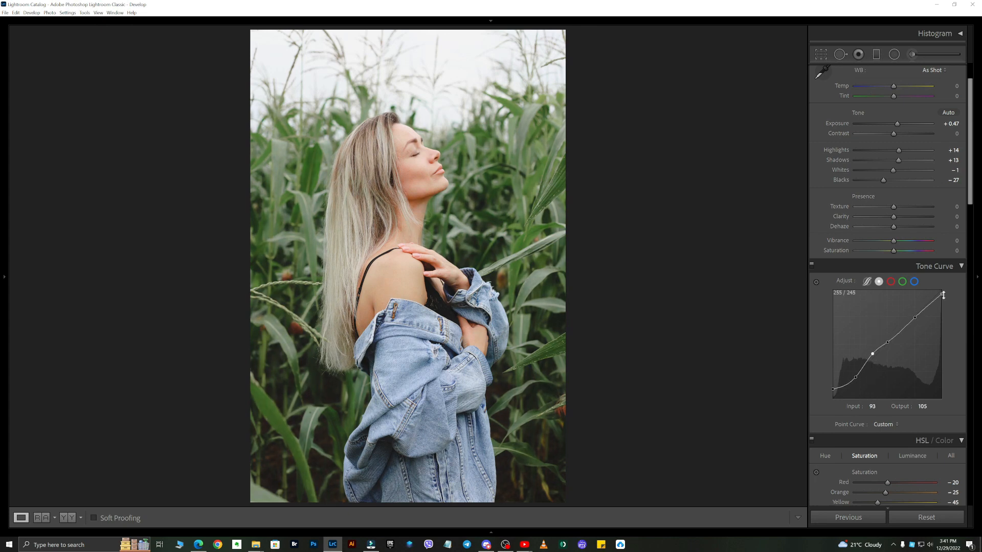
left_click_drag(941, 294, 873, 361)
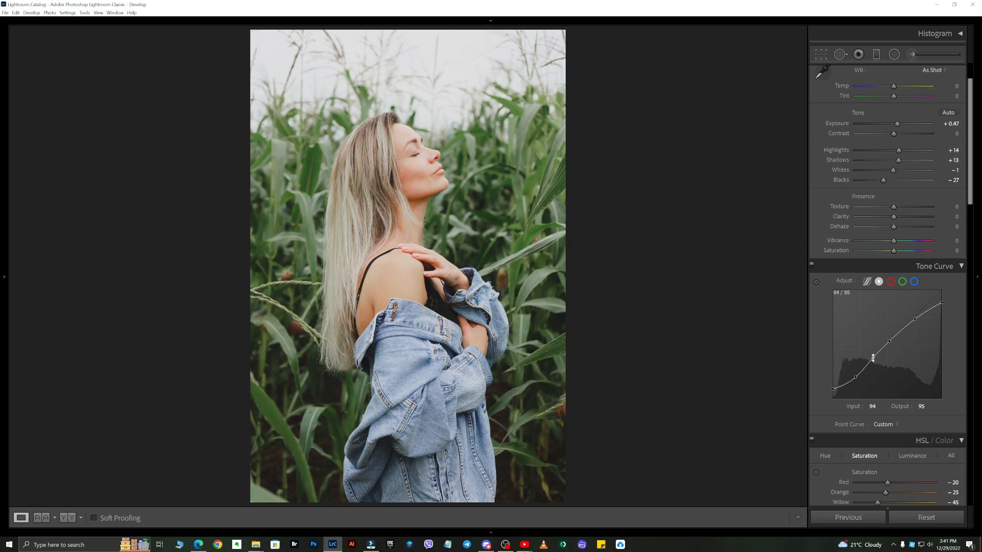
Step: Set Exposure to -0.07, Temp to +4, Tint to -2 and the overall Saturation to -4
scroll(878, 302, "up", 2)
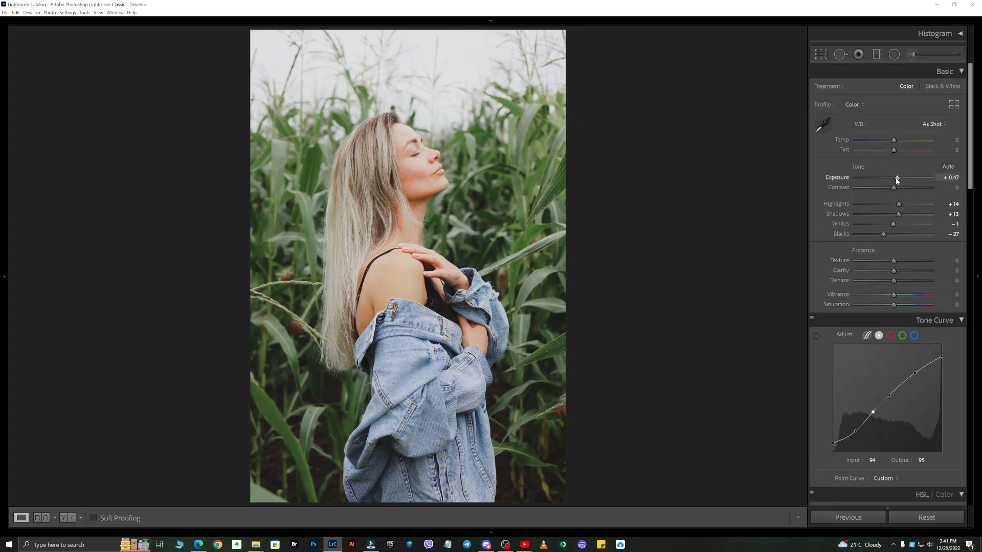
left_click_drag(896, 179, 892, 180)
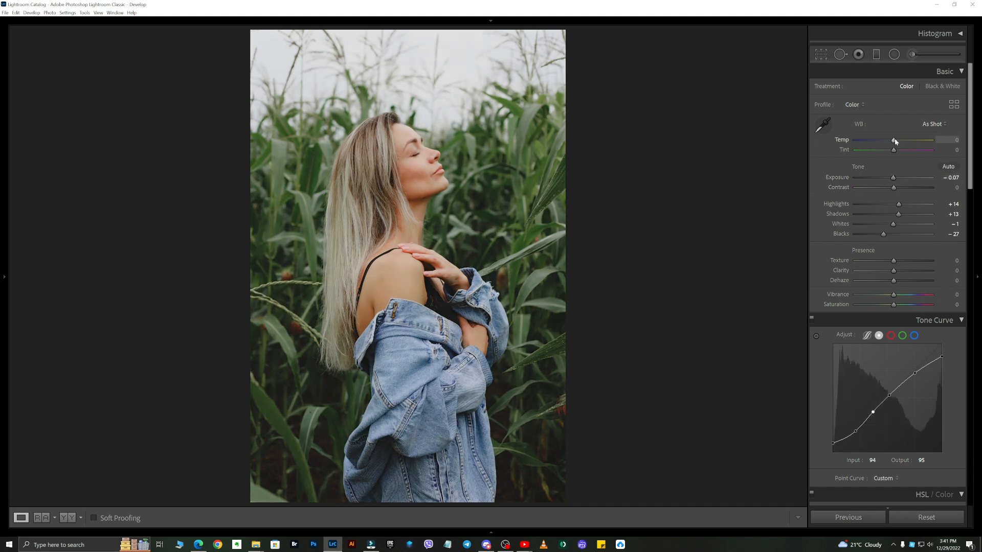
left_click_drag(894, 140, 892, 148)
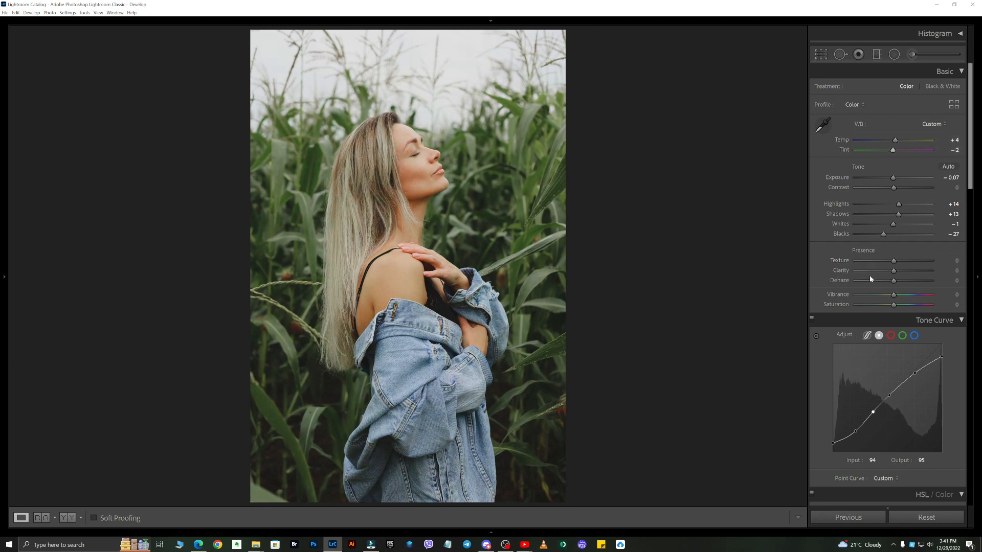
left_click_drag(893, 305, 891, 305)
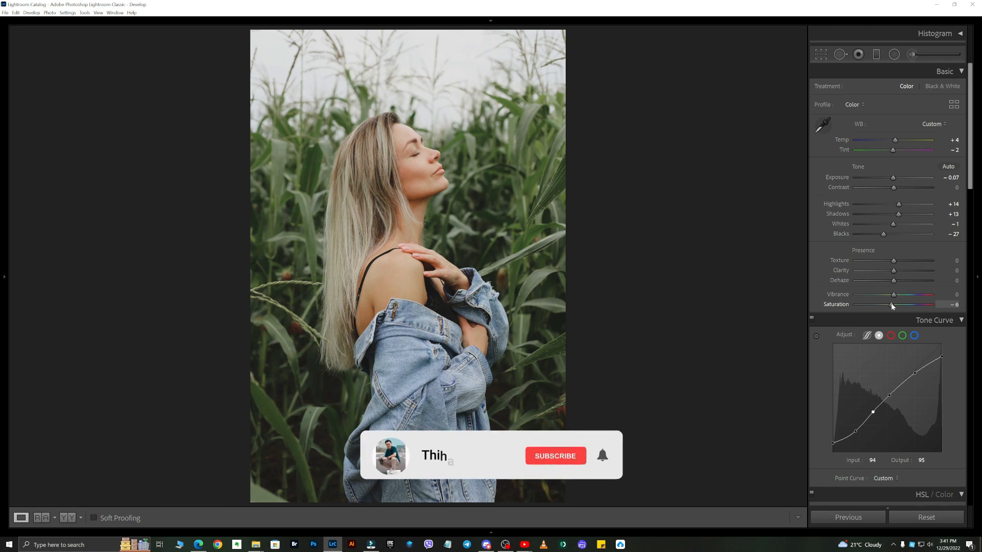
Step: Color grade the shadows to hue 49, saturation 10, tint the highlights faintly yellow, and set Blending to 91 and Balance to -29
scroll(891, 306, "down", 10)
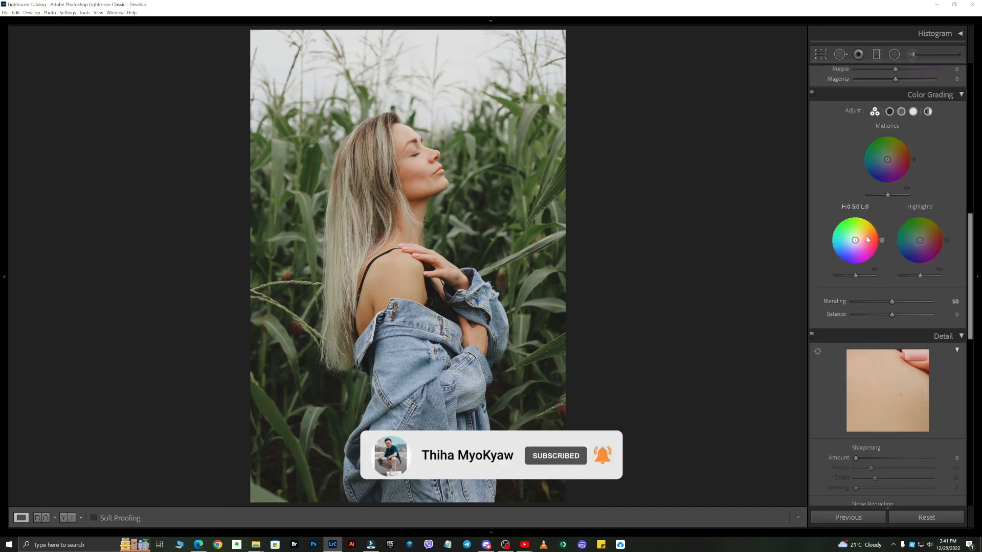
mouse_move(854, 240)
left_mouse_down()
mouse_move(867, 237)
mouse_move(857, 240)
left_mouse_up()
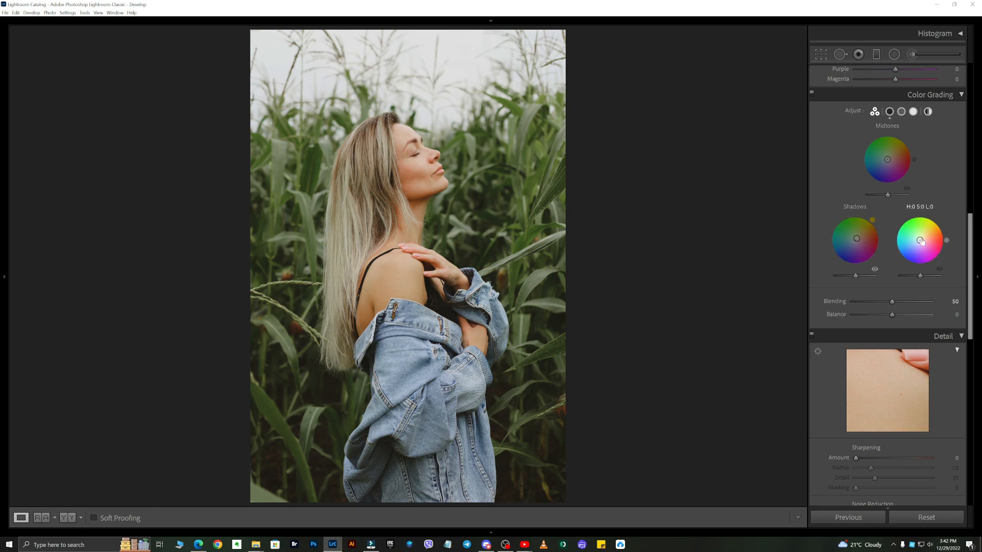
left_click_drag(920, 240, 921, 238)
mouse_move(892, 302)
left_mouse_down()
mouse_move(924, 303)
mouse_move(881, 313)
left_mouse_up()
left_click_drag(938, 221, 937, 221)
Step: Cool Temp to -6 and set HSL saturation to Orange -51, Yellow -61, Green -73, Aqua +4 and Blue -33
scroll(912, 232, "up", 10)
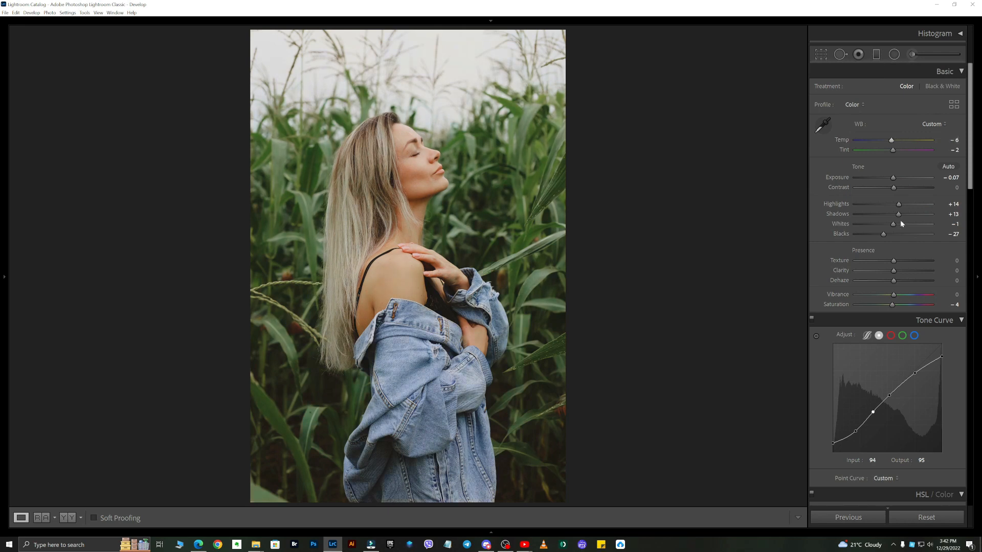
scroll(900, 219, "down", 8)
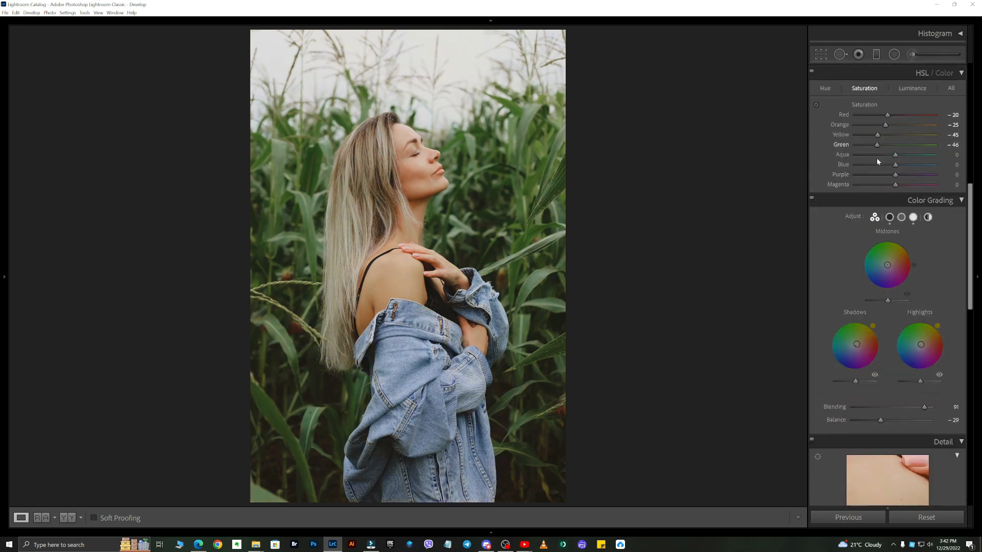
left_click_drag(876, 162, 878, 126)
left_click_drag(873, 125, 875, 129)
left_click_drag(860, 143, 866, 142)
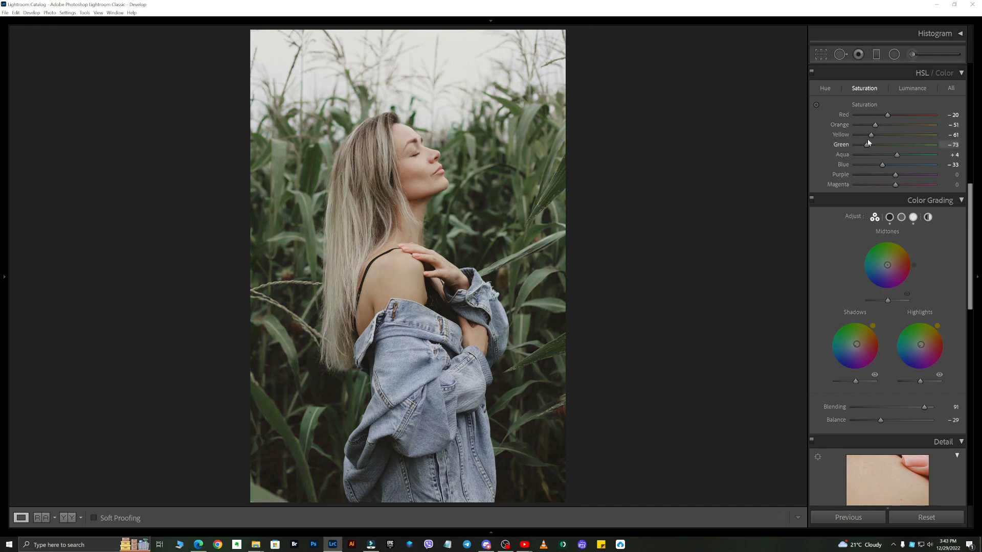
Step: Set HSL luminance to Red -15, Orange +5, Yellow -31, Green -50 and Purple -14, and reset Magenta to 0
left_click(911, 88)
left_click_drag(870, 145, 889, 113)
mouse_move(897, 176)
left_mouse_down()
mouse_move(880, 175)
mouse_move(889, 175)
mouse_move(882, 186)
left_mouse_up()
double_click(883, 185)
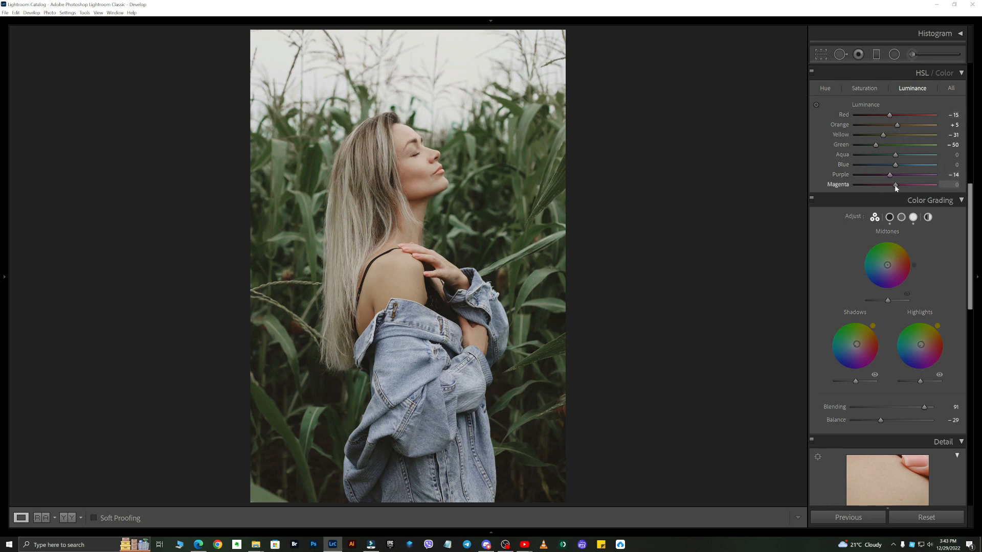
Step: Set Vibrance to -17 and the overall Saturation to +19
scroll(926, 251, "up", 6)
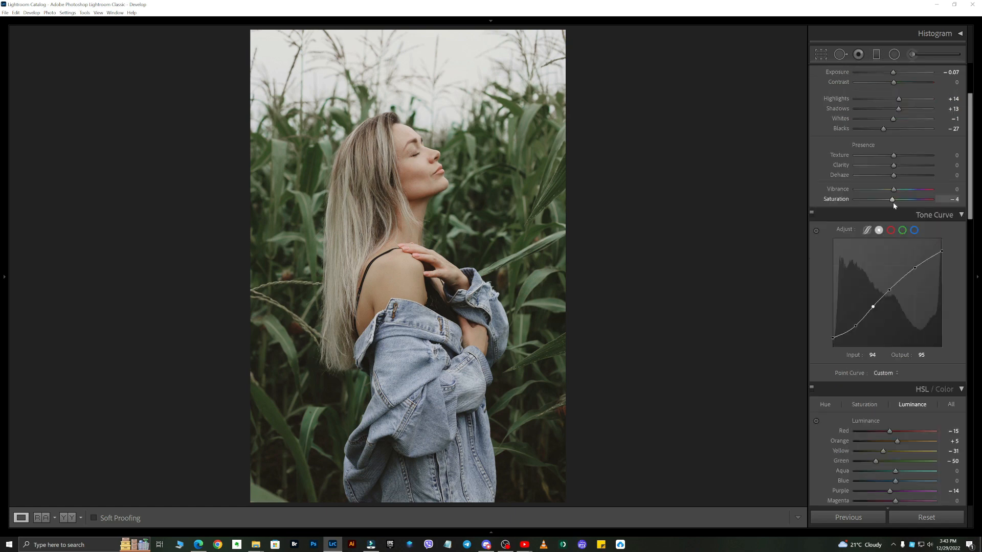
mouse_move(892, 201)
left_mouse_down()
mouse_move(883, 199)
mouse_move(896, 201)
left_mouse_up()
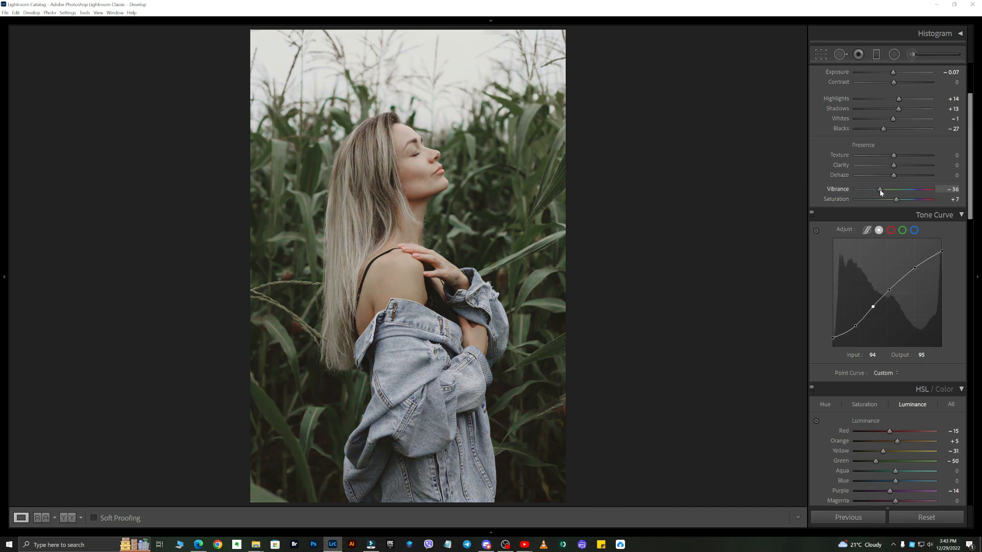
left_click_drag(884, 190, 901, 199)
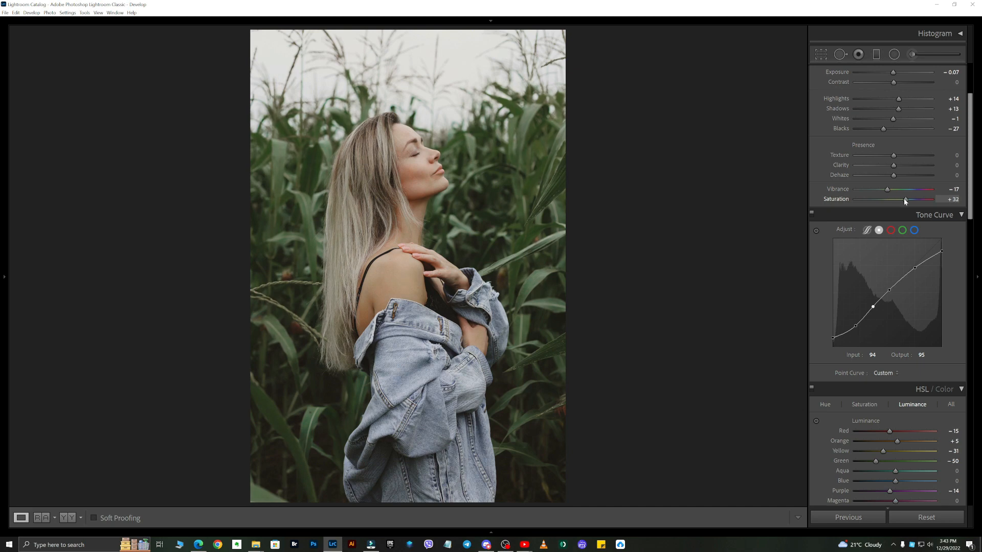
Step: Set the calibration's Red Primary saturation to +15 and add film grain with an amount of about 20
scroll(888, 287, "down", 10)
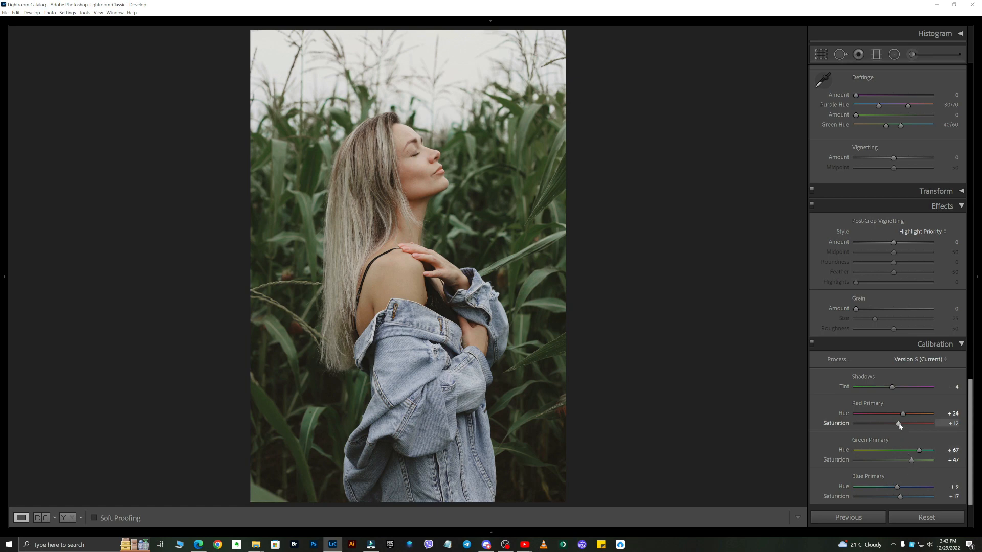
mouse_move(900, 426)
left_mouse_down()
mouse_move(907, 426)
mouse_move(899, 425)
left_mouse_up()
left_click_drag(856, 309, 866, 309)
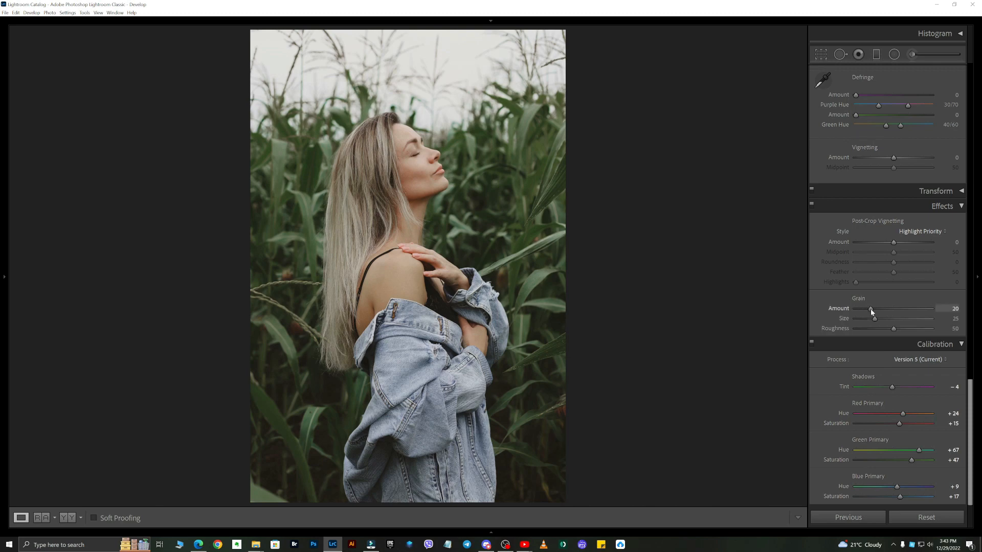
Step: Raise the basic tone settings to Contrast +14 and Exposure +0.10
scroll(869, 401, "up", 20)
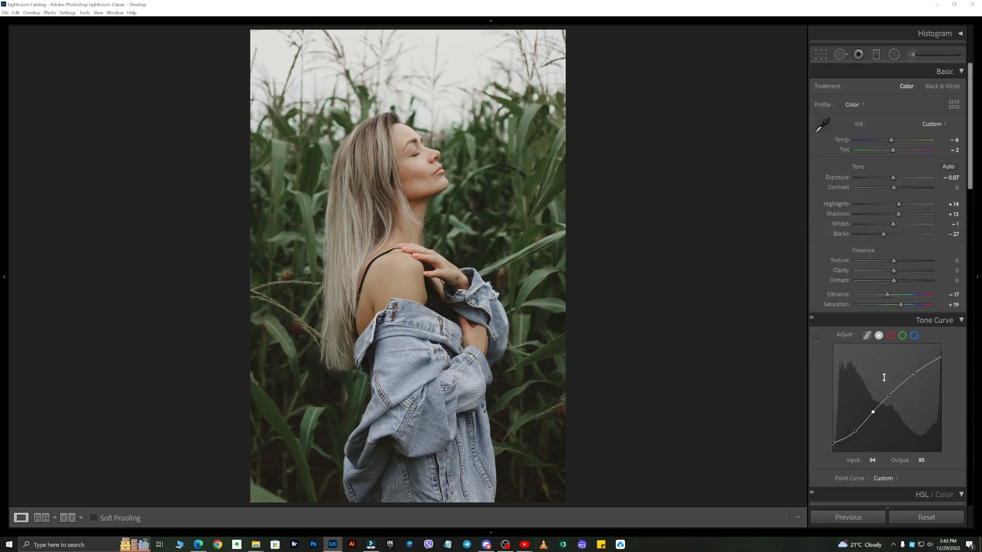
mouse_move(894, 188)
left_mouse_down()
mouse_move(878, 187)
mouse_move(901, 188)
mouse_move(895, 180)
left_mouse_up()
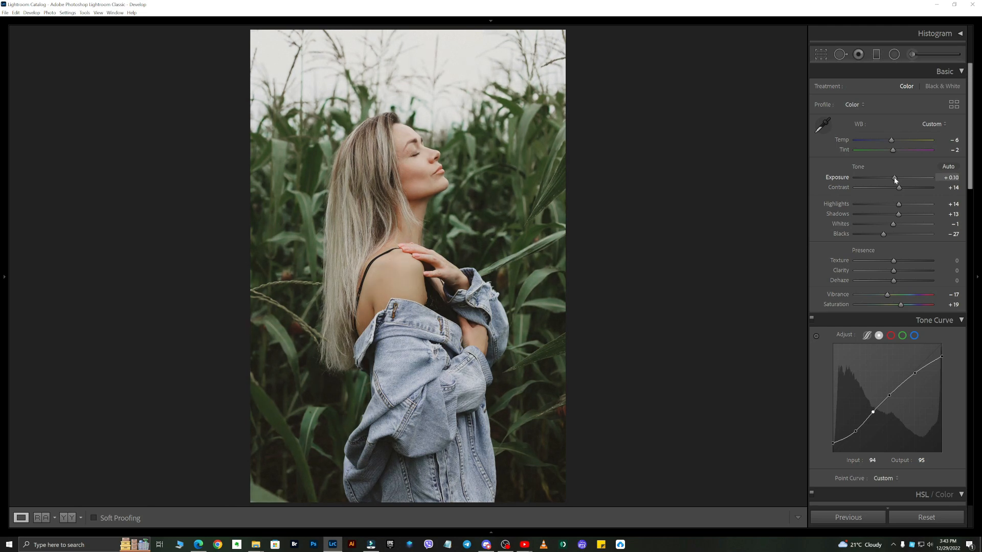
Step: Set sharpening to Amount 81, Radius 1.5, and noise reduction to Luminance 27, Contrast 77 and Color 66
scroll(895, 180, "down", 15)
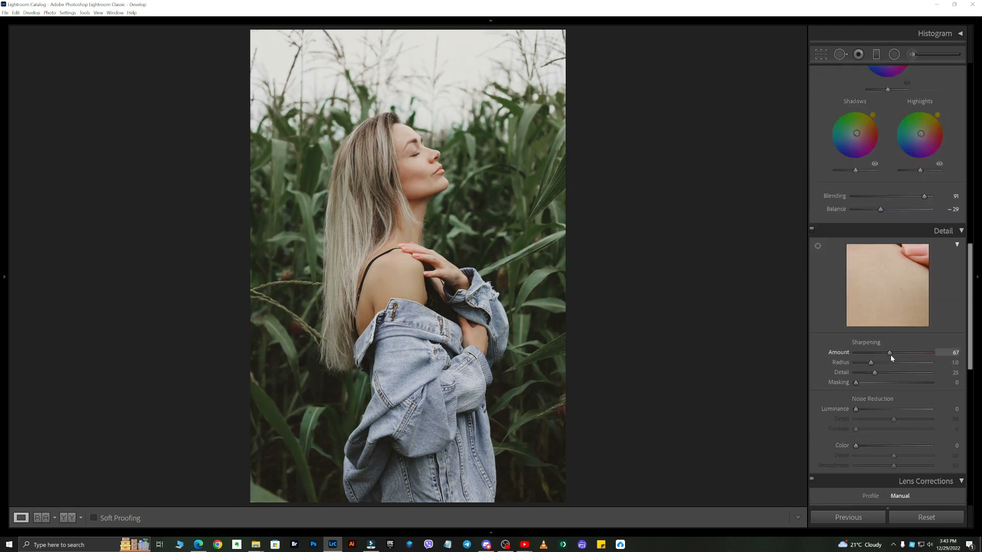
left_click_drag(891, 355, 897, 355)
left_click(886, 363)
left_click_drag(866, 409, 913, 433)
left_click_drag(859, 446, 905, 446)
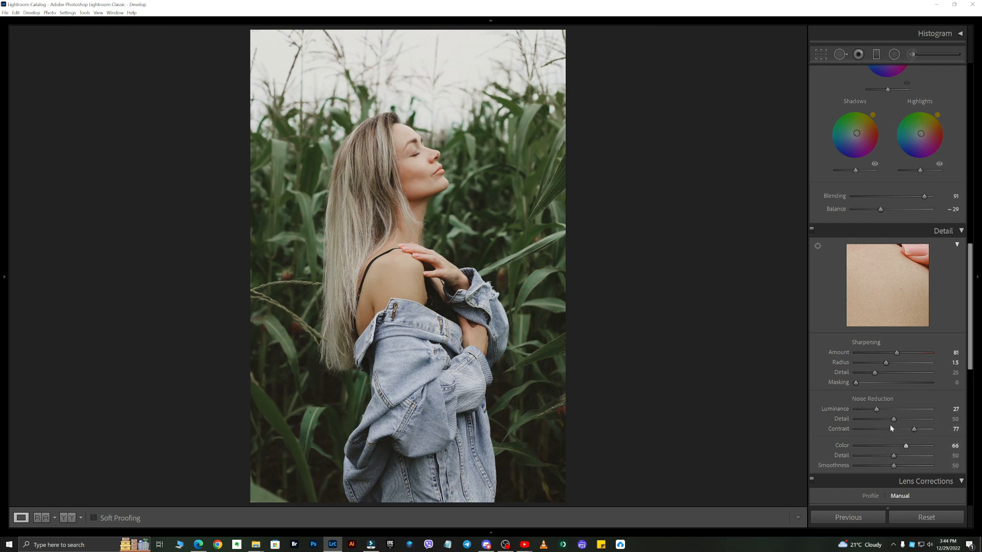
Step: Show the before and after versions side by side and move the tone curve's black point to input 15, output 35
left_click(67, 518)
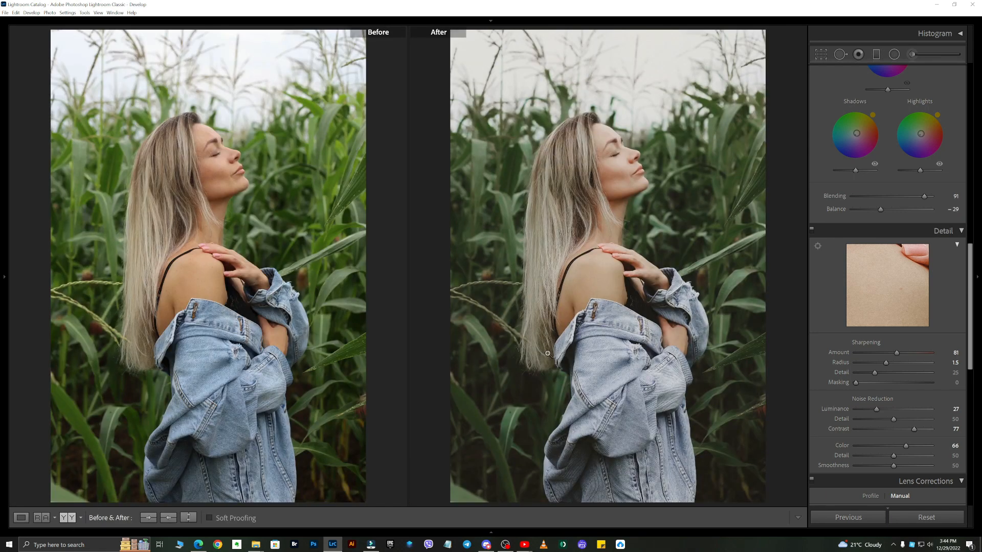
scroll(899, 384, "up", 10)
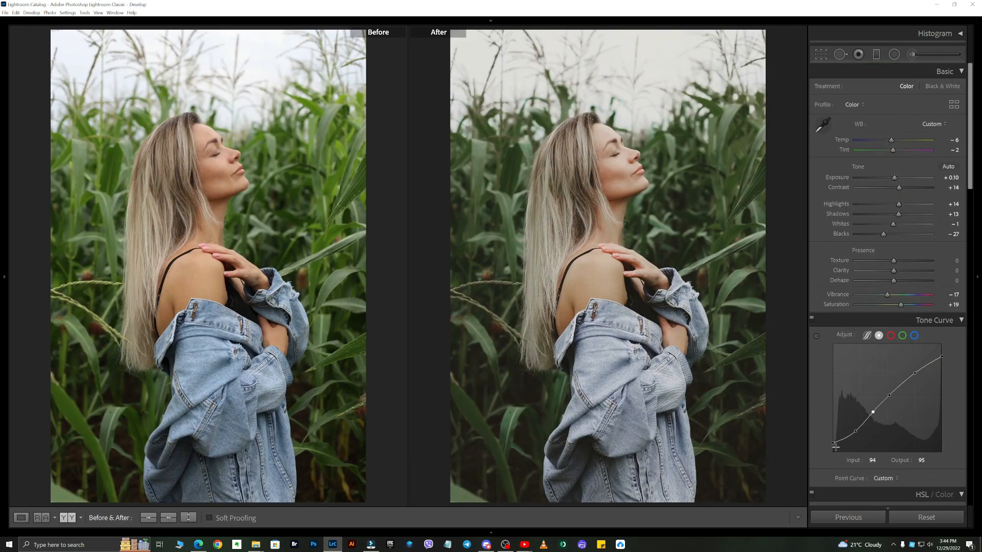
mouse_move(833, 442)
left_mouse_down()
mouse_move(830, 435)
mouse_move(839, 438)
left_mouse_up()
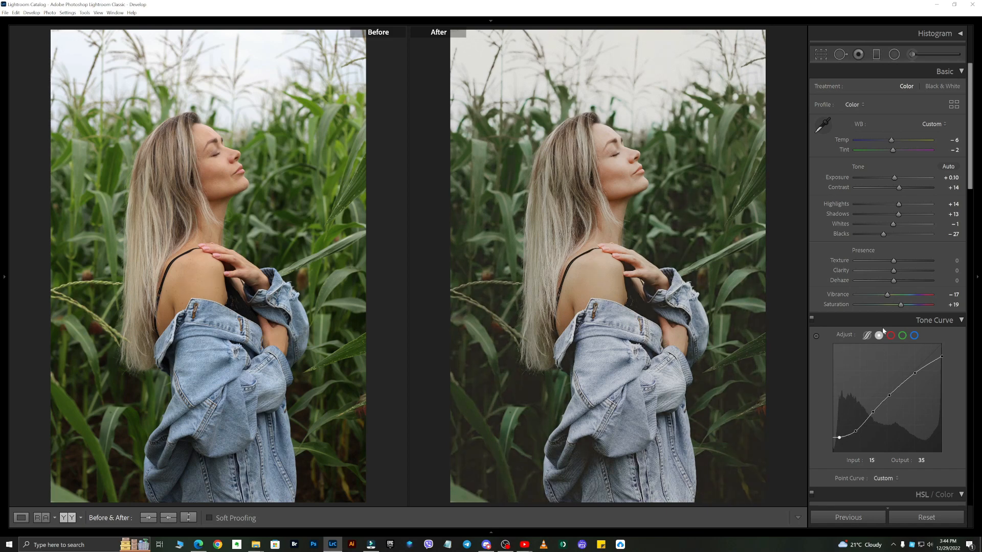
Step: Darken Exposure to -0.30 and warm Temp to +4
left_click_drag(895, 179, 894, 180)
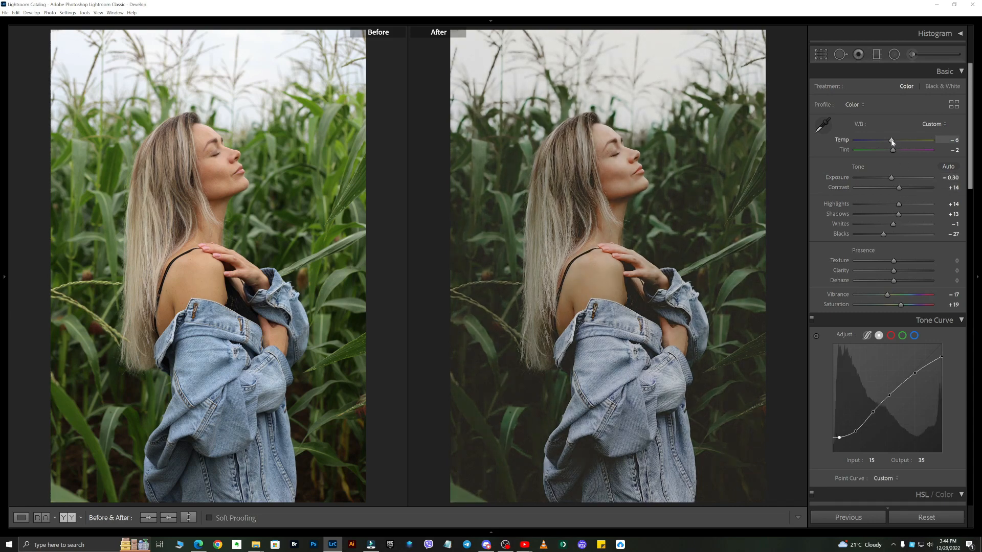
left_click_drag(892, 142, 893, 143)
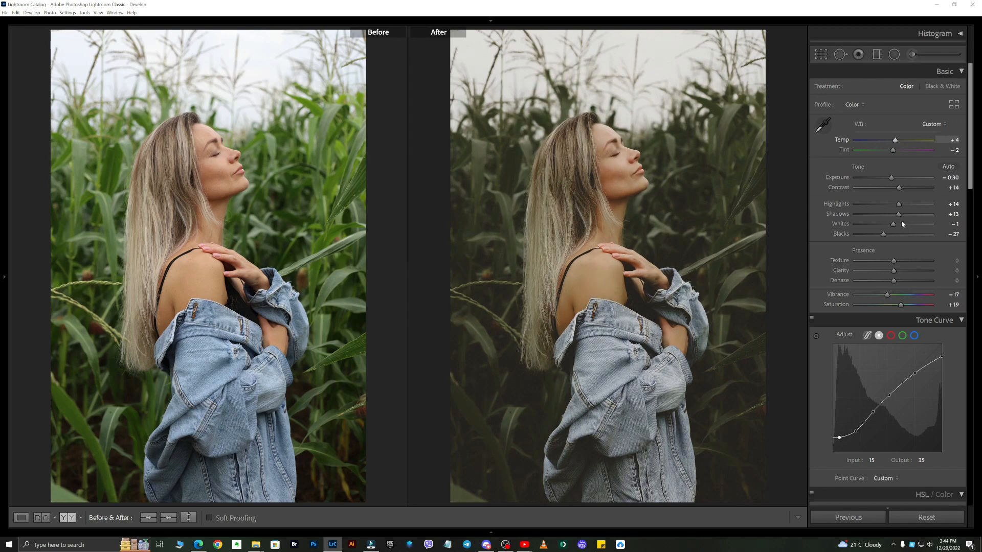
Step: Lower the HSL saturation to Red -33, Orange -62 and Yellow -76
scroll(899, 341, "down", 6)
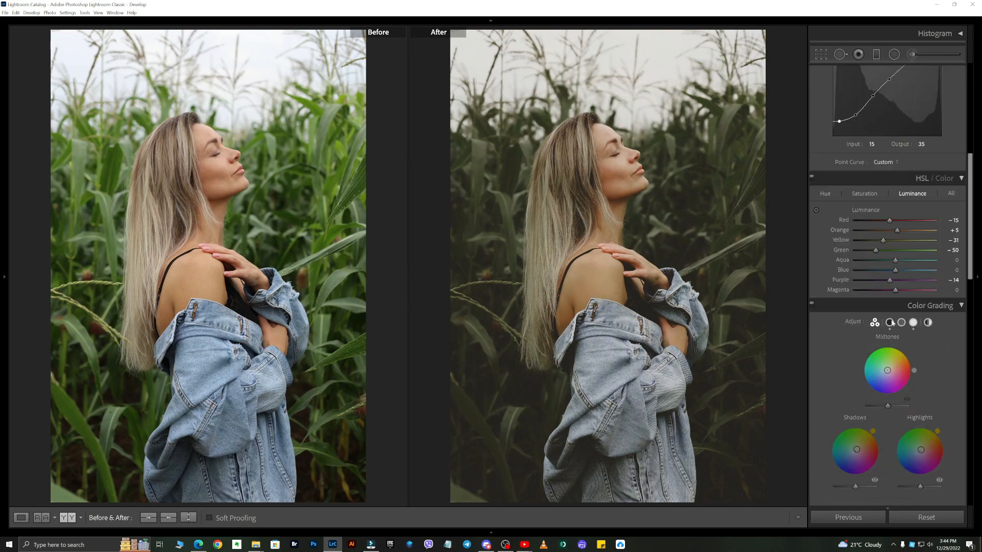
left_click(864, 193)
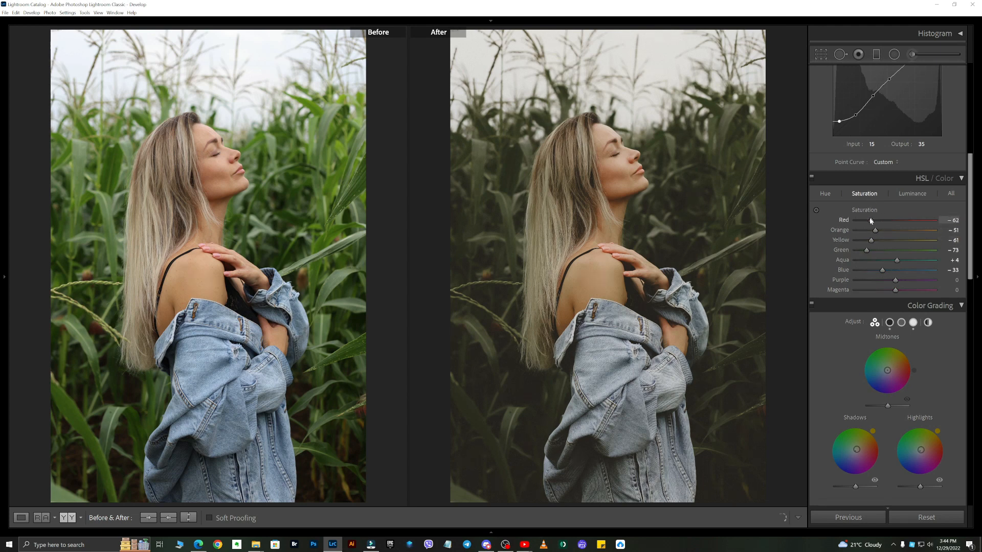
left_click_drag(878, 225, 866, 240)
Step: Darken the color grading luminance of the shadows and slightly of the highlights, and set Balance to -31
scroll(855, 437, "down", 3)
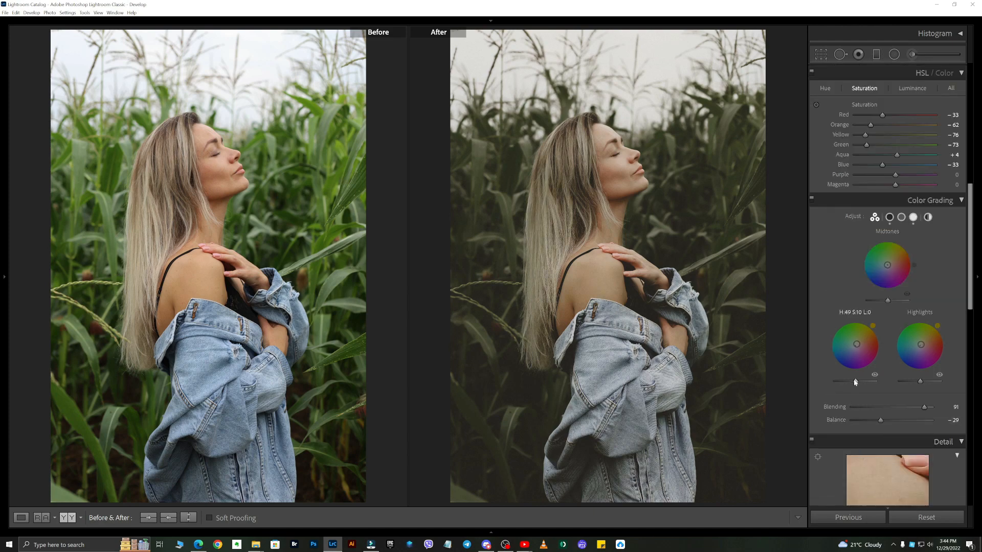
left_click_drag(855, 382, 851, 384)
left_click_drag(919, 382, 918, 381)
mouse_move(882, 419)
left_mouse_down()
mouse_move(891, 416)
mouse_move(879, 420)
left_mouse_up()
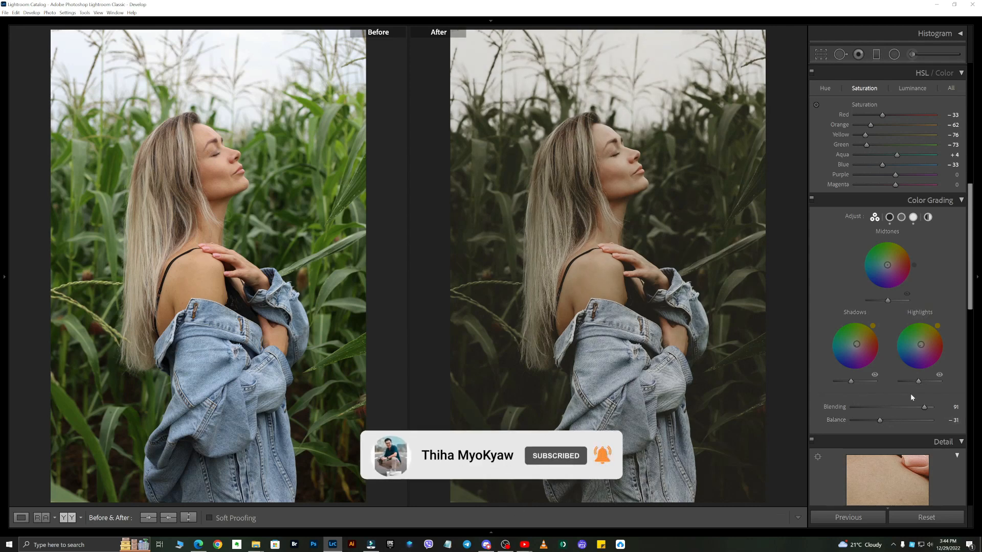